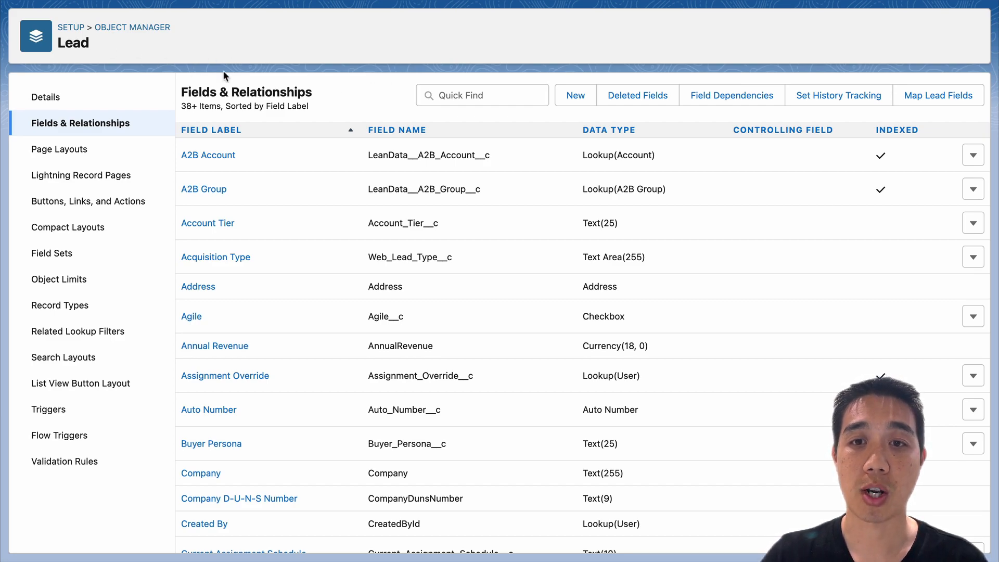
Try to enable history tracking for the A2B Account field on the Lead object, leaving the history settings unsaved
click(849, 103)
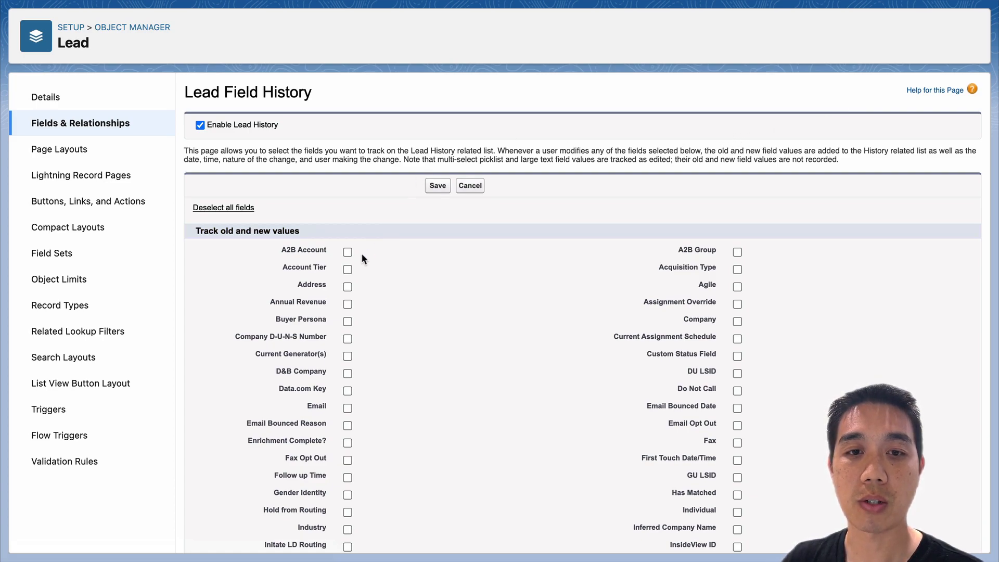
click(346, 251)
click(440, 189)
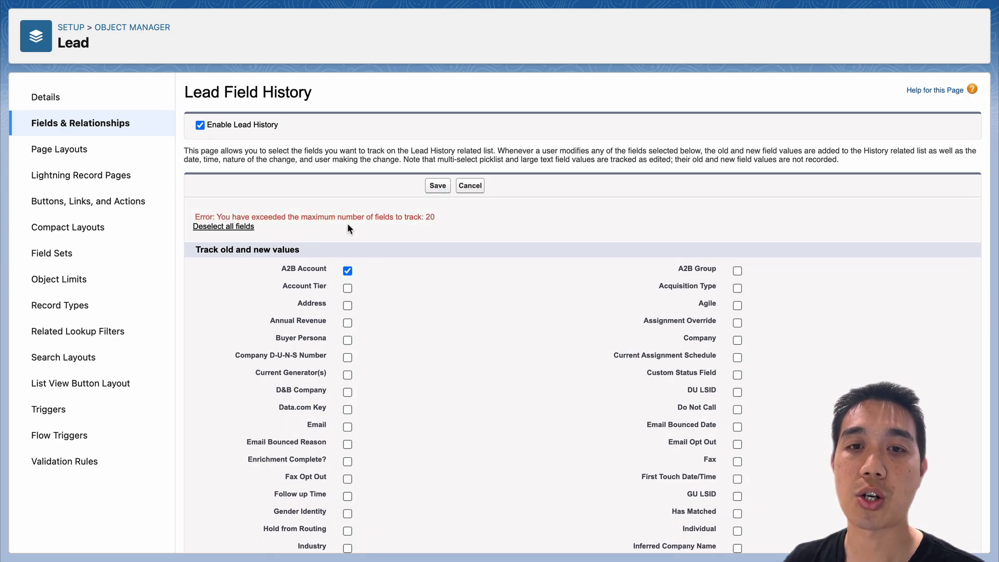
click(474, 189)
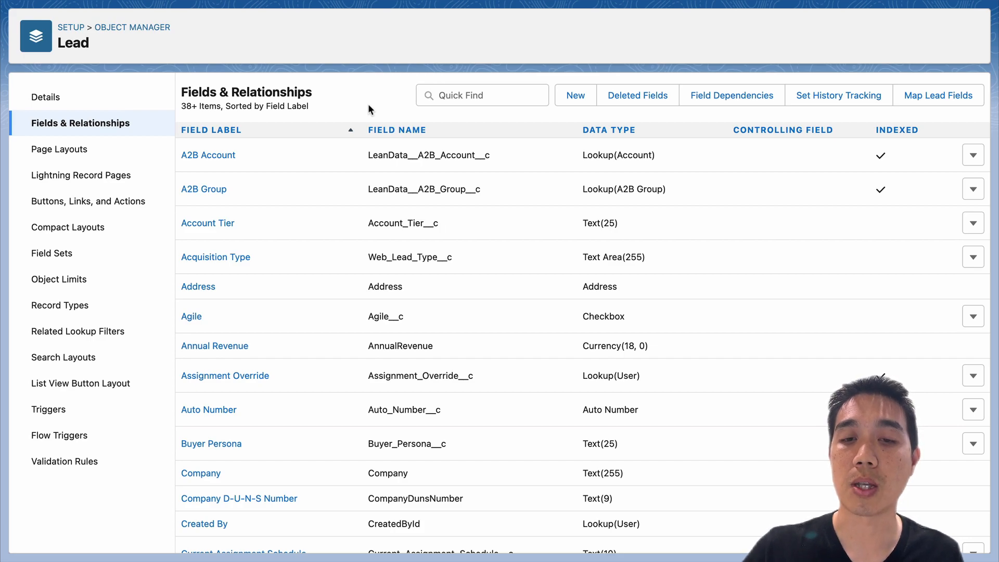
Search the Object Manager for "log" and open the fields and relationships of the Log object
key(ctrl+Tab)
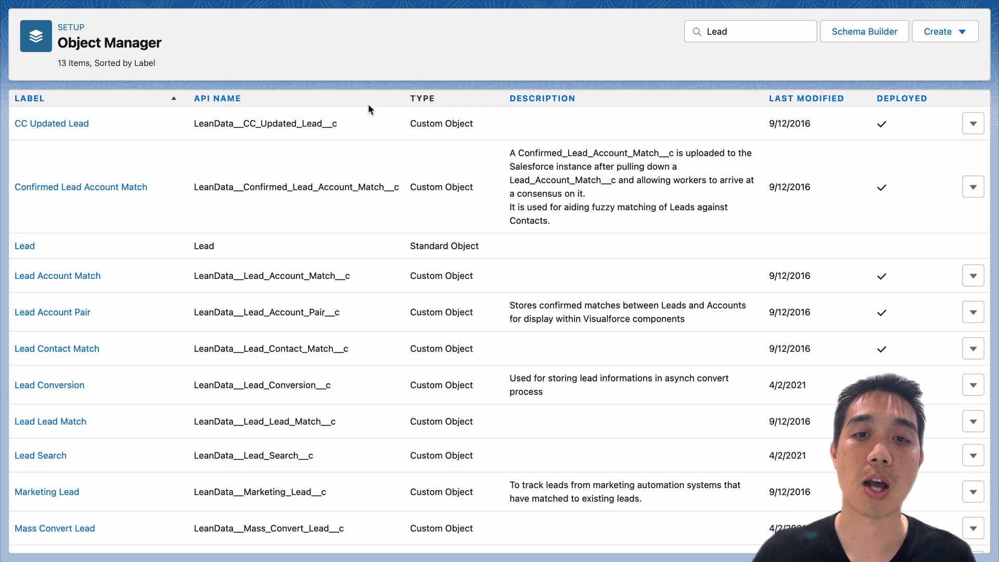
double_click(723, 33)
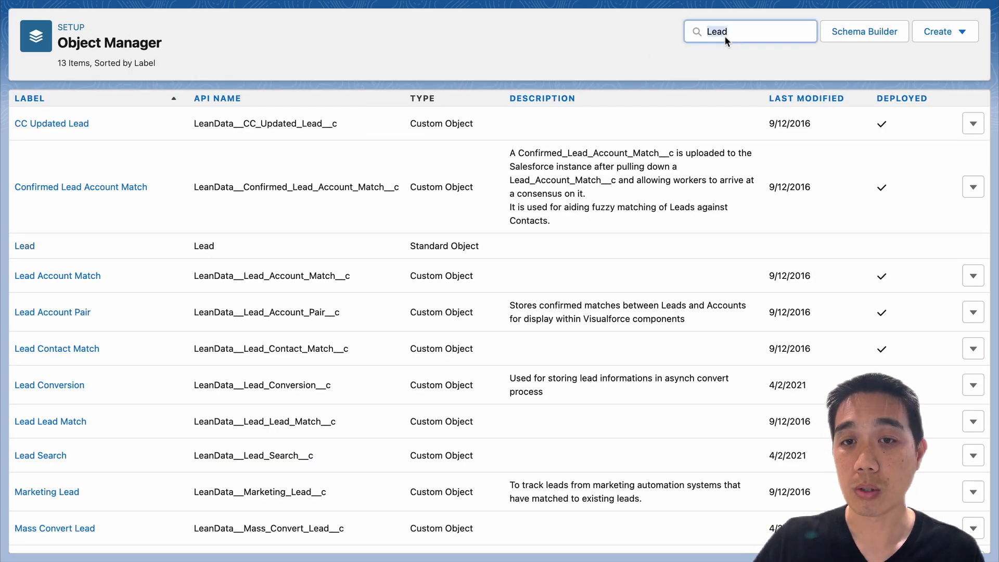
text(log)
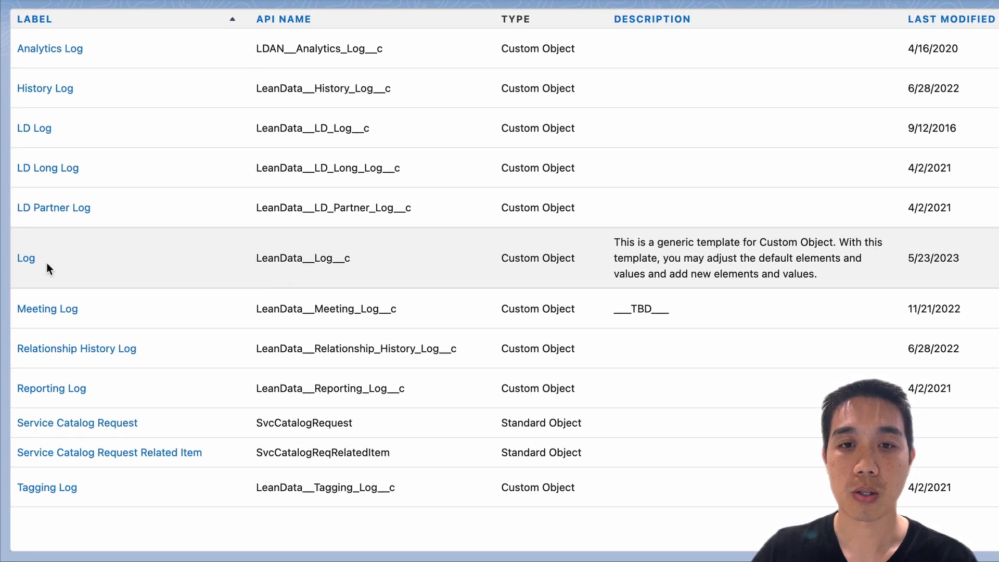
click(27, 258)
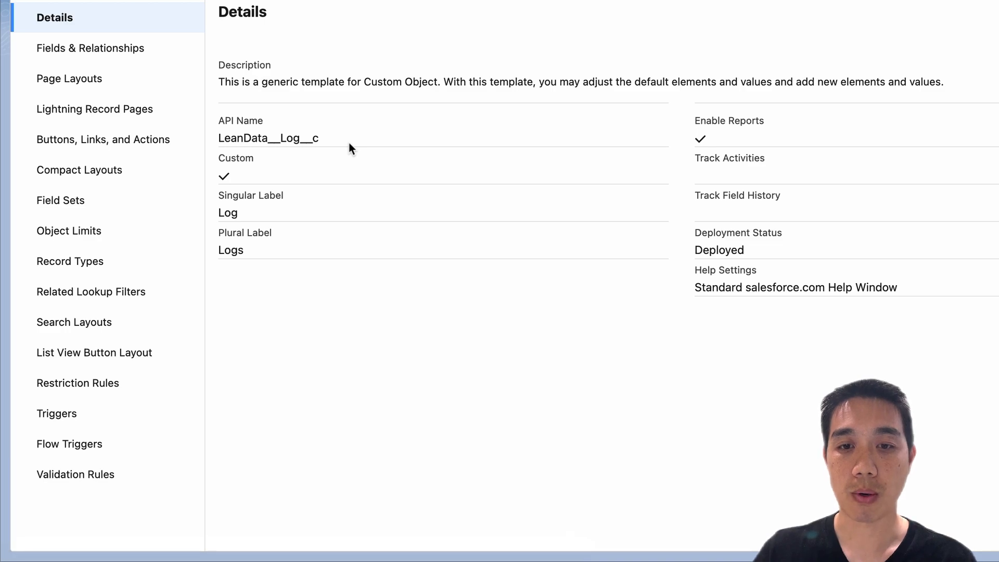
click(119, 54)
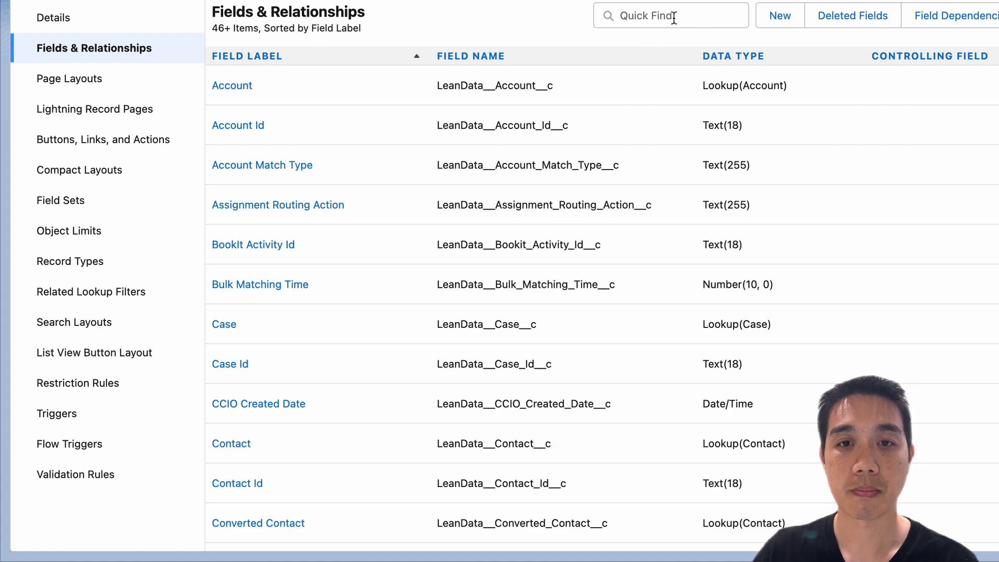
Start a new custom field on the Log object with Text as its data type
click(769, 27)
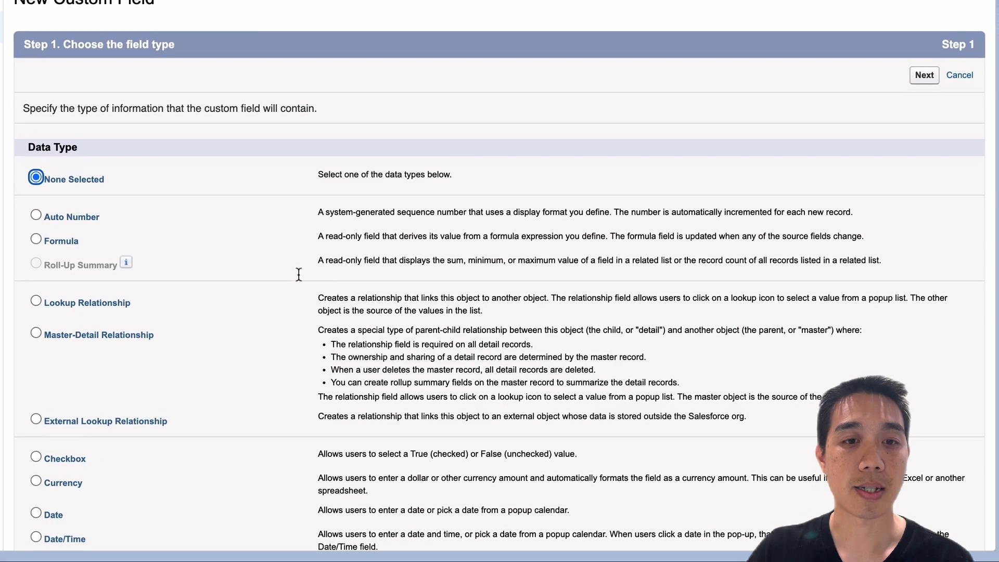
scroll(172, 330, down, 5)
scroll(170, 331, down, 2)
click(26, 454)
scroll(416, 372, down, 3)
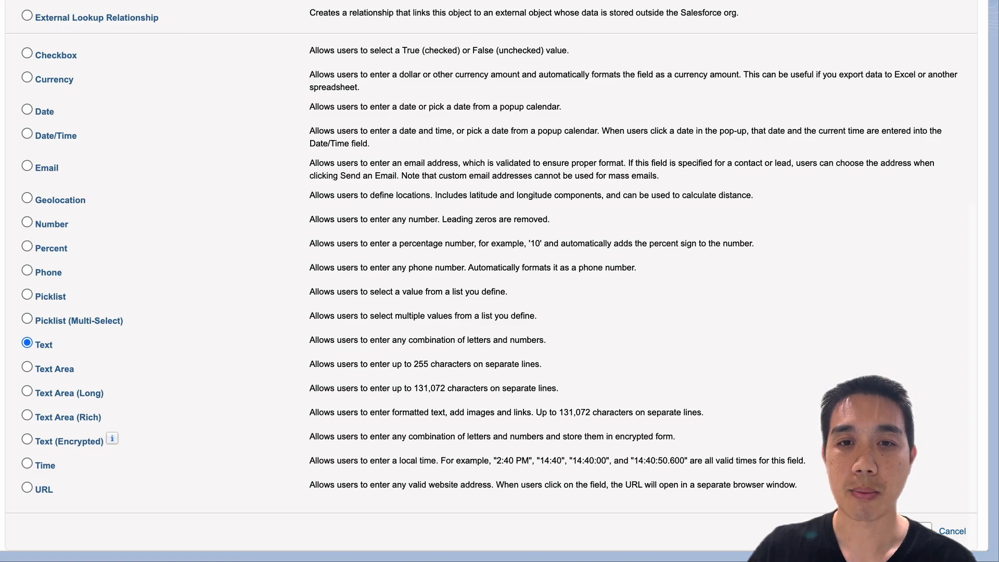
click(917, 529)
Label the new text field "Lead Status at Time of Routing" and set its length to 80
click(277, 111)
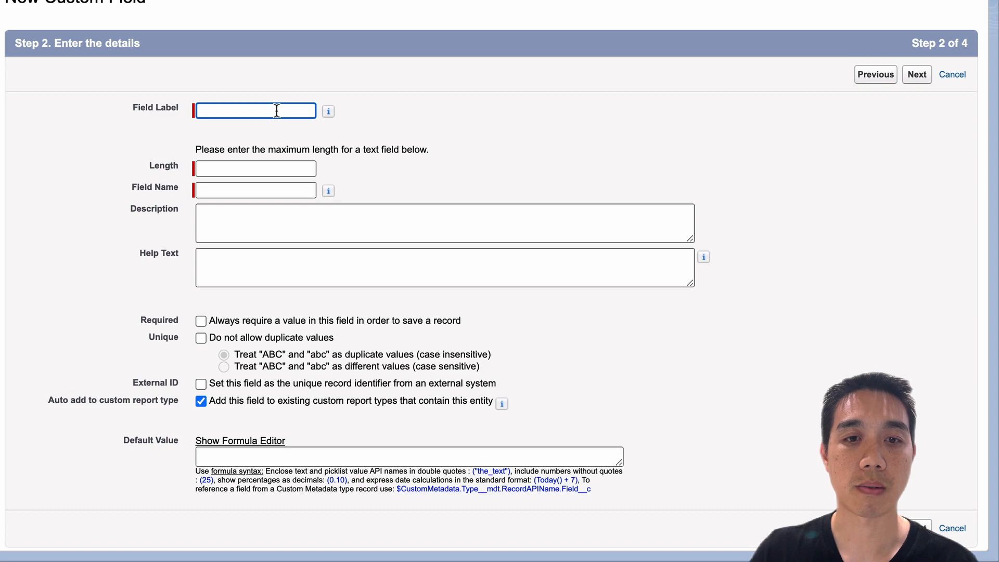
text(L)
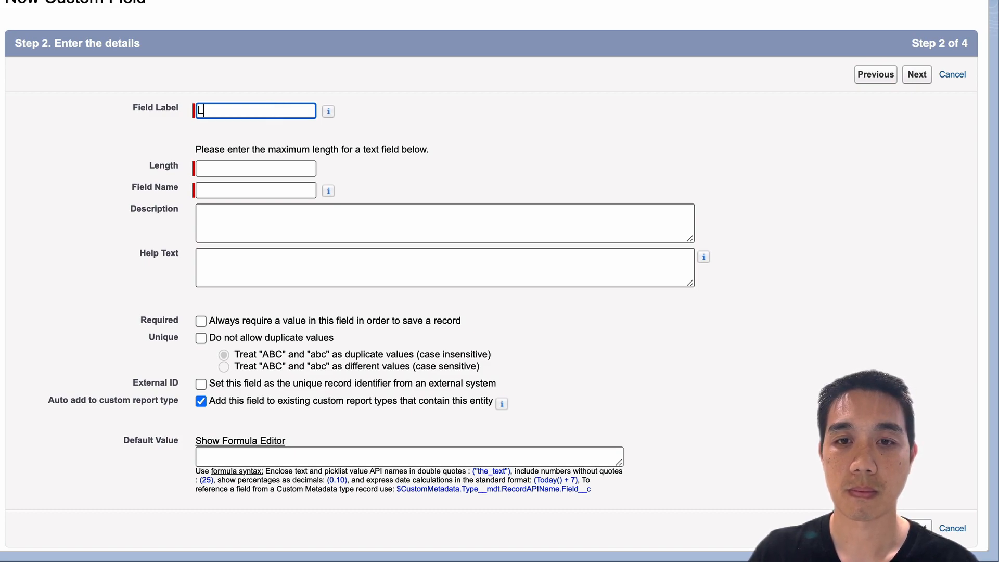
text(ead Status At)
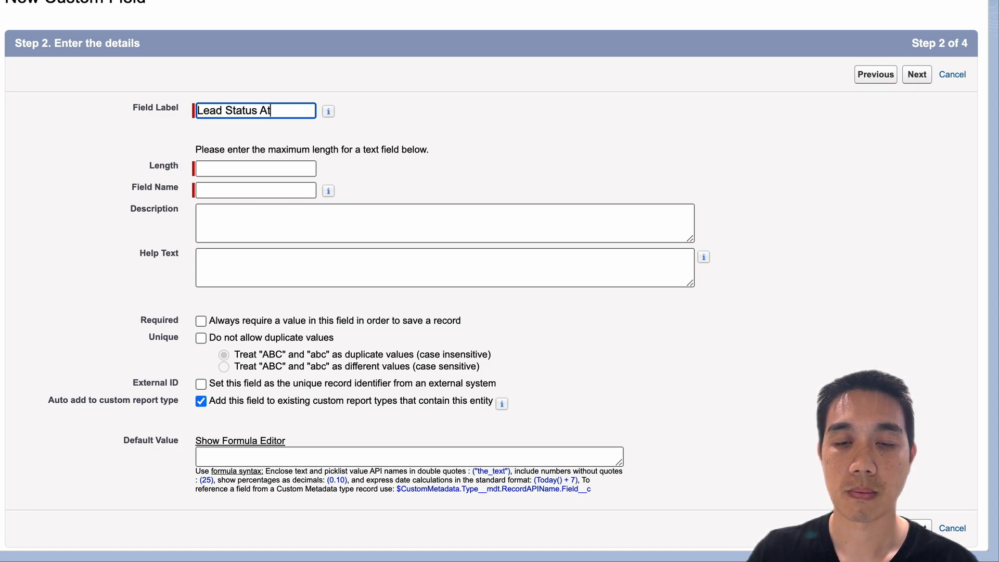
key(BackSpace)
key(BackSpace)
text(at Time o)
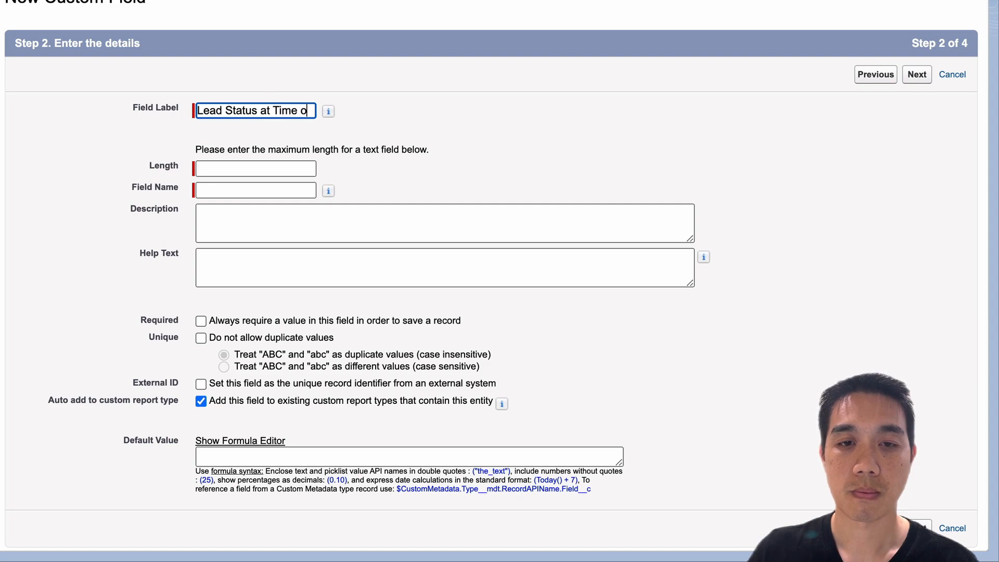
text(f Routing)
key(Tab)
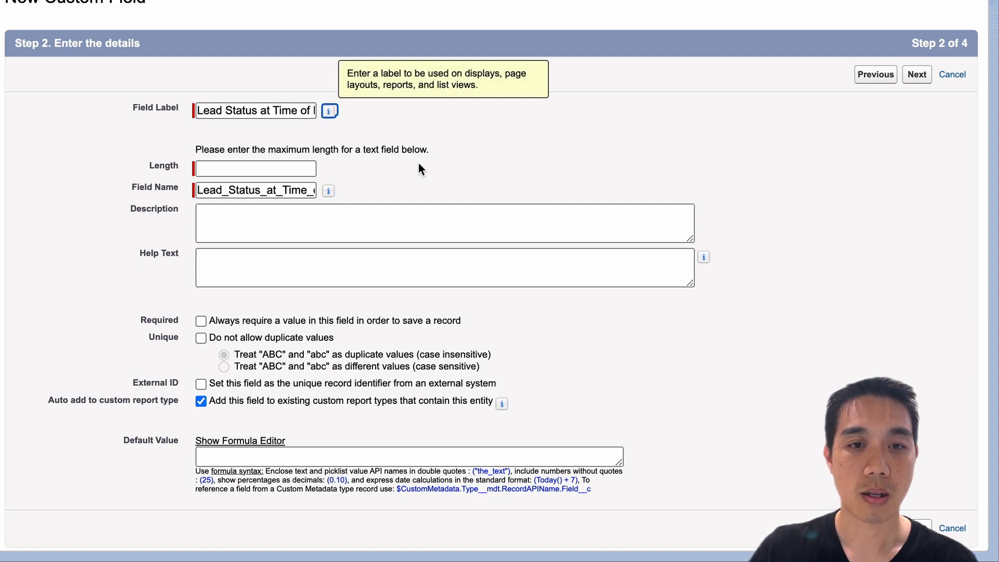
click(277, 166)
text(80)
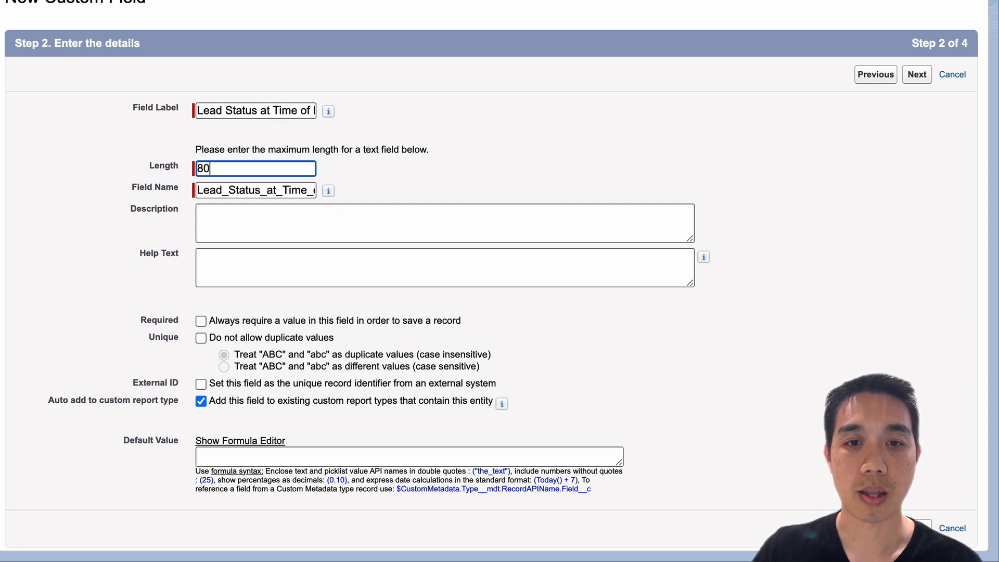
Accept the default field-level security and the Log Layout page layout, and save the new custom field
click(915, 83)
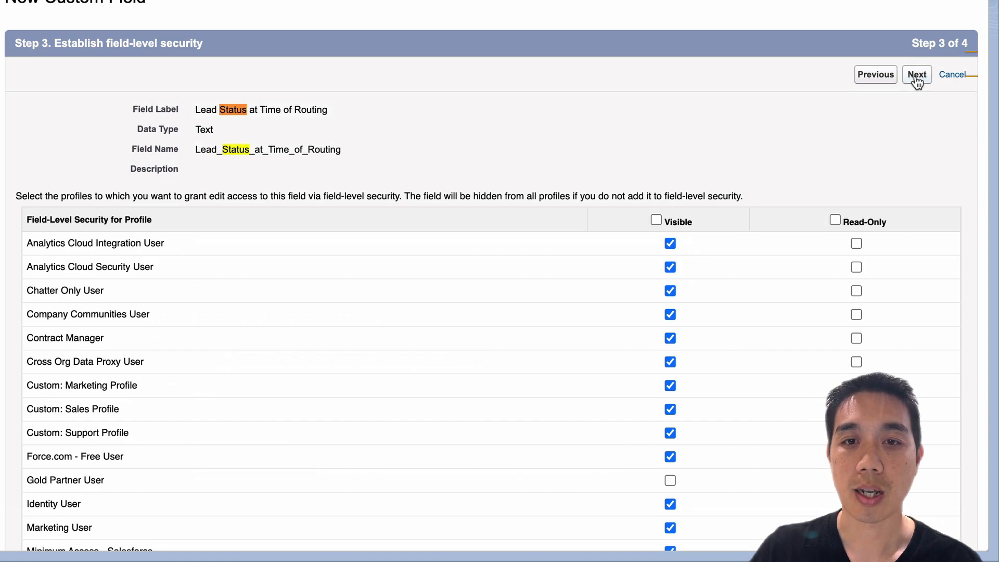
click(916, 78)
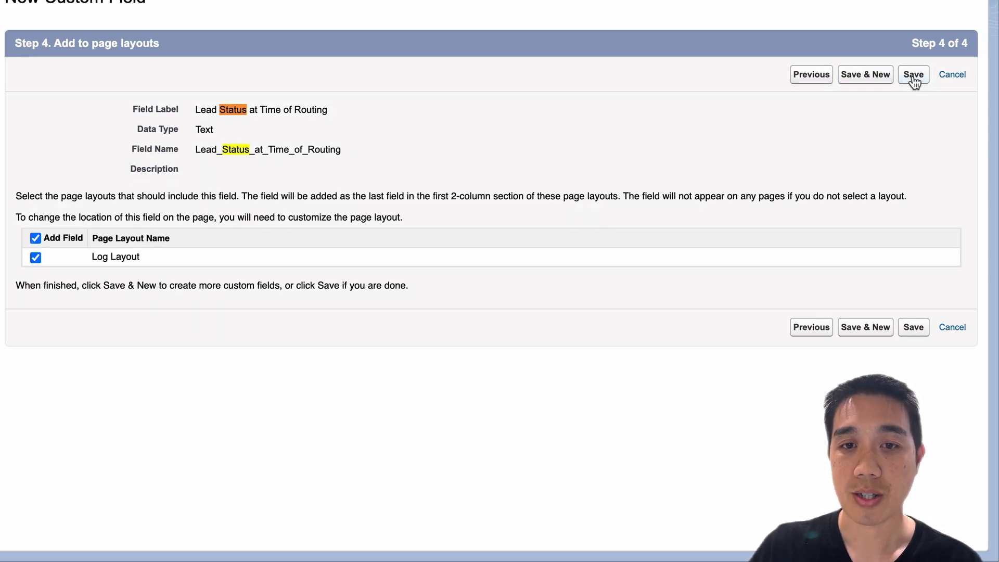
click(912, 77)
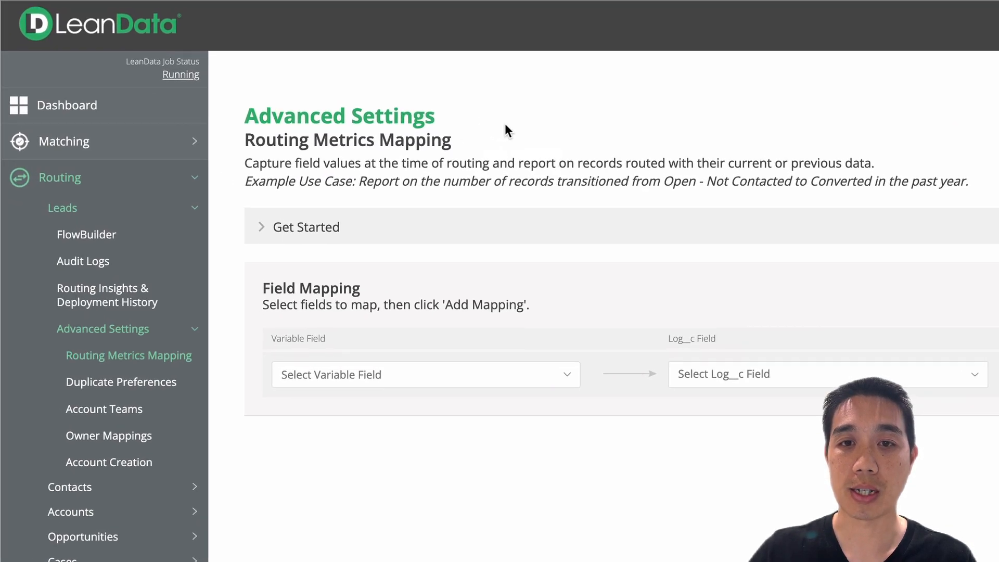
click(156, 181)
click(156, 180)
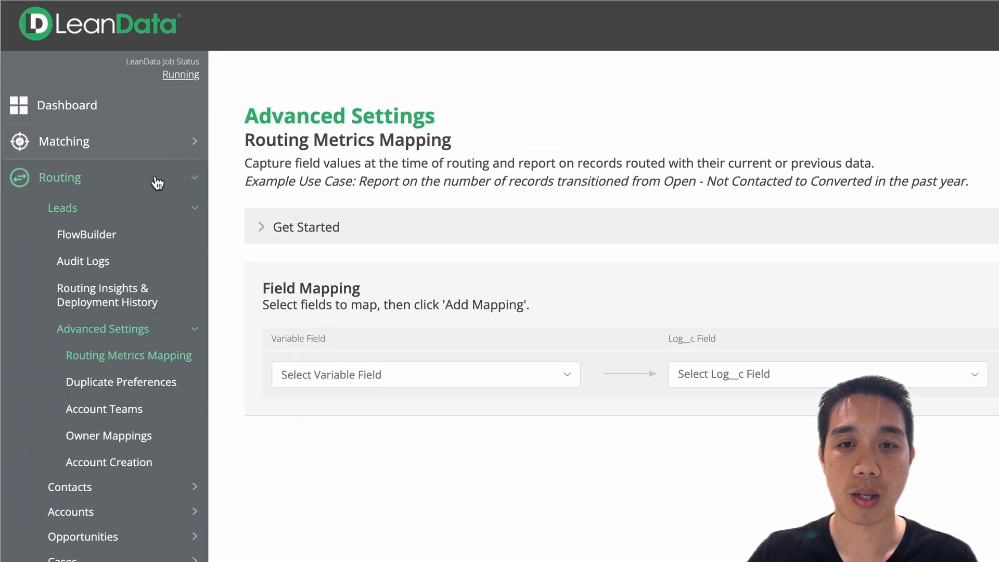
click(156, 213)
click(156, 213)
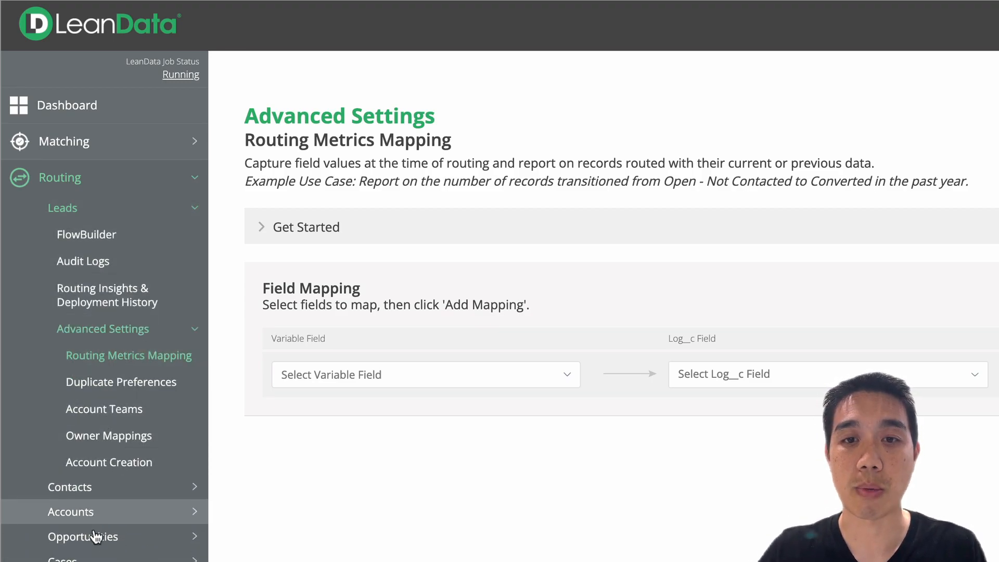
click(121, 330)
click(122, 330)
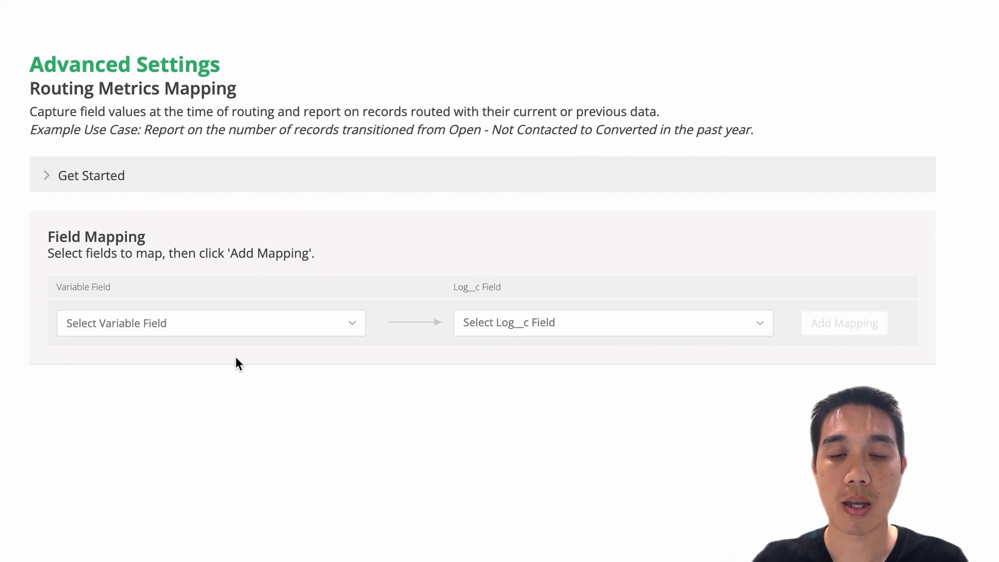
In LeanData's Routing Metrics Mapping for leads, choose the Routed Lead's Status as the variable field
click(233, 324)
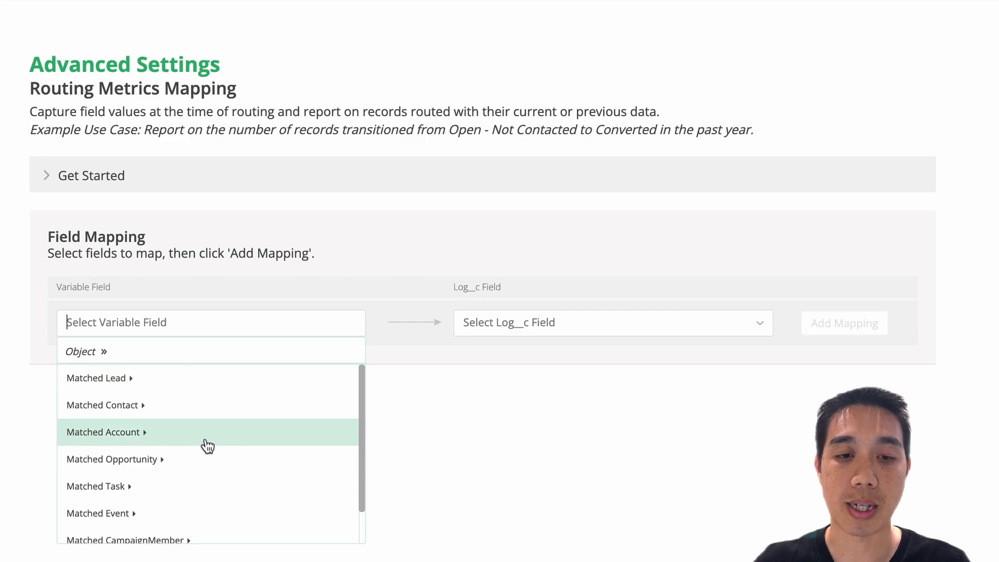
scroll(207, 446, down, 1)
click(138, 528)
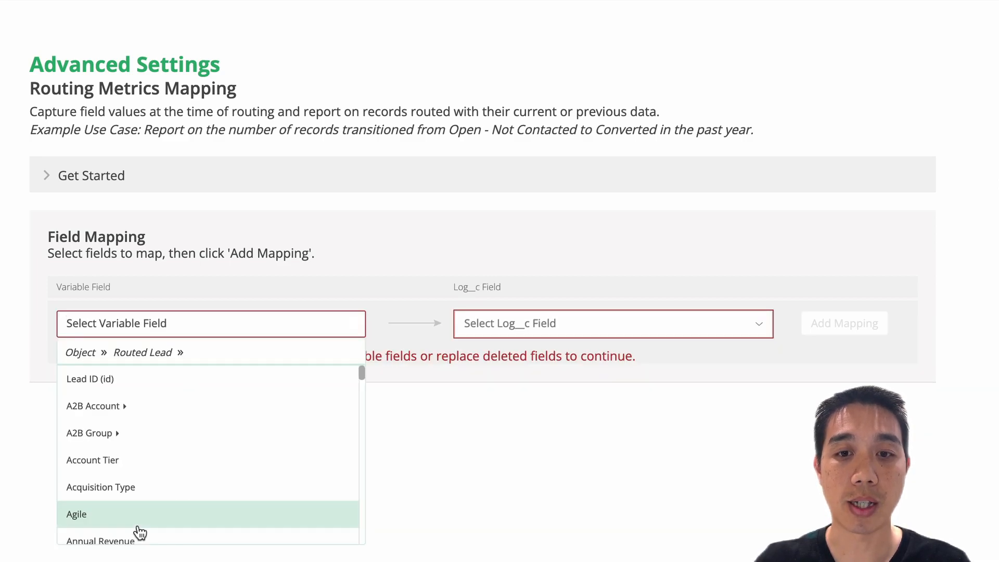
text(statr)
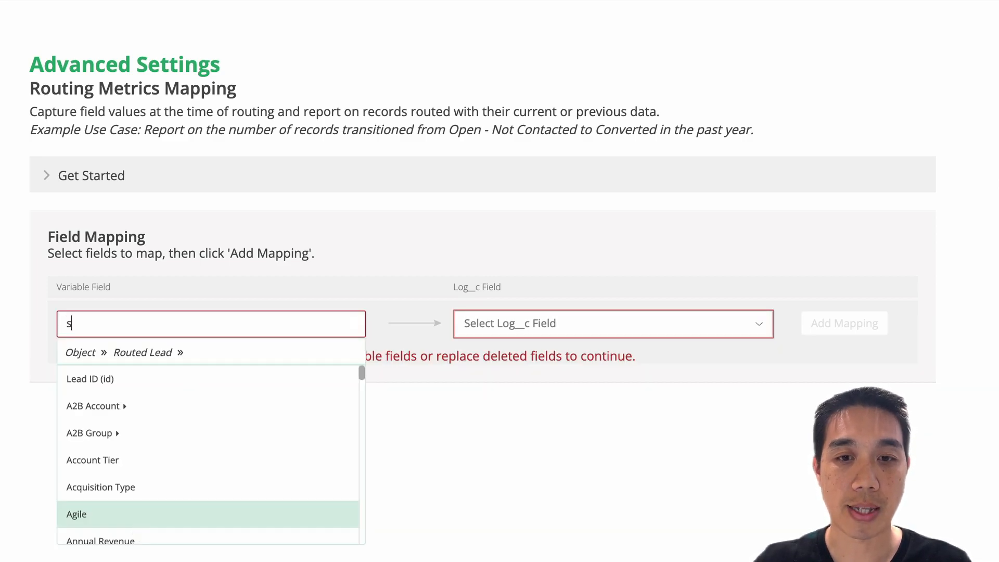
key(BackSpace)
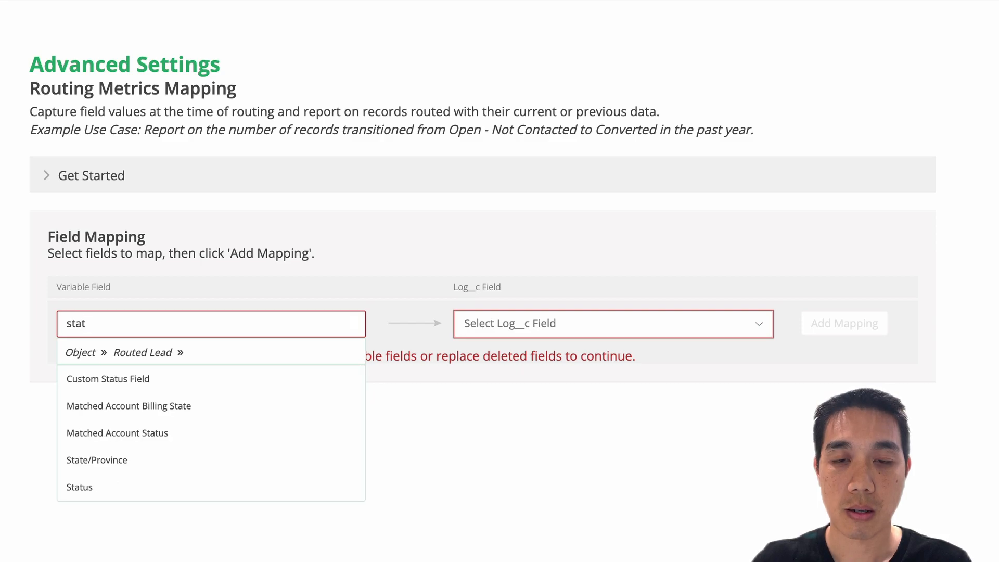
click(95, 486)
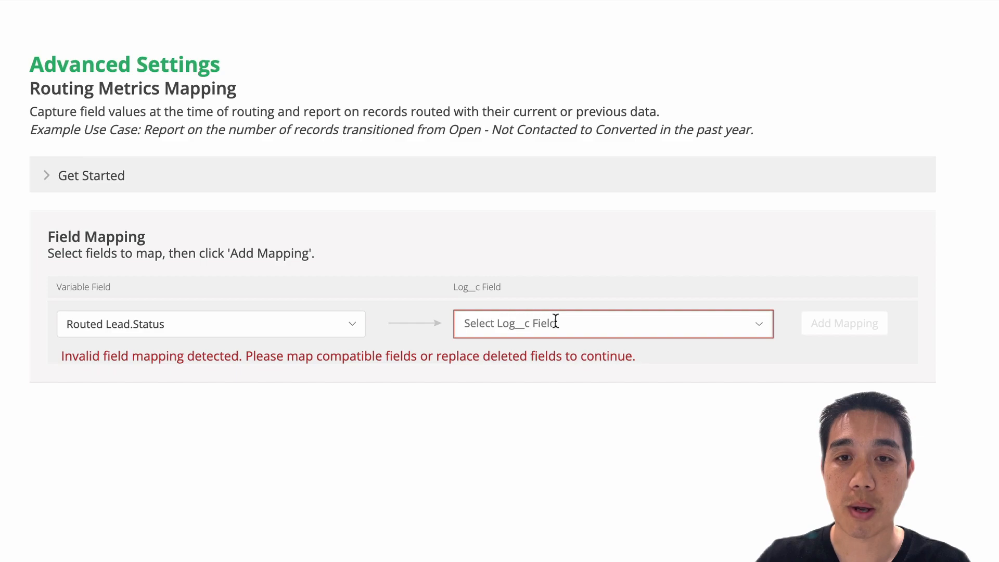
Map the variable field to the Log field Lead Status at Time of Routing and add the mapping
click(619, 333)
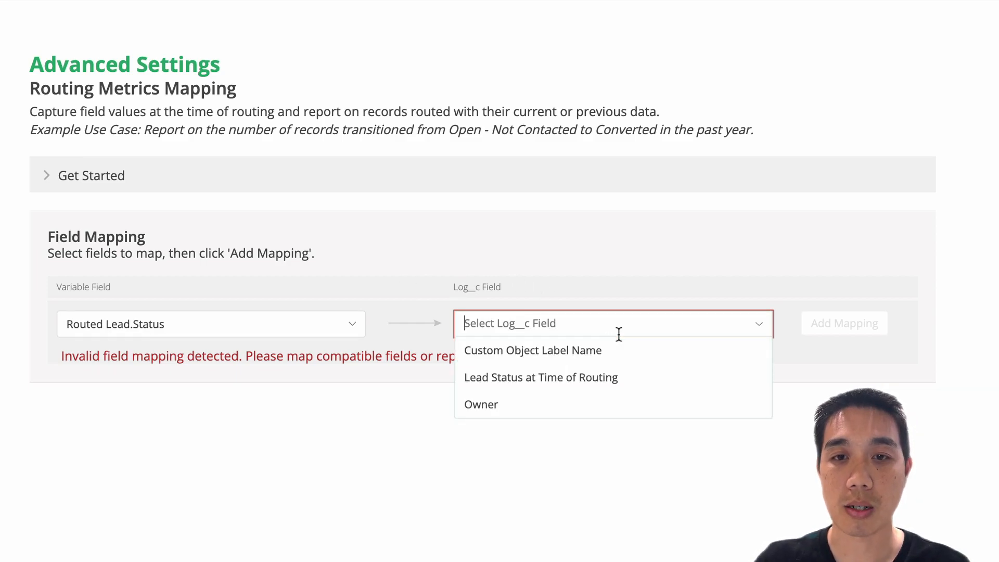
click(660, 385)
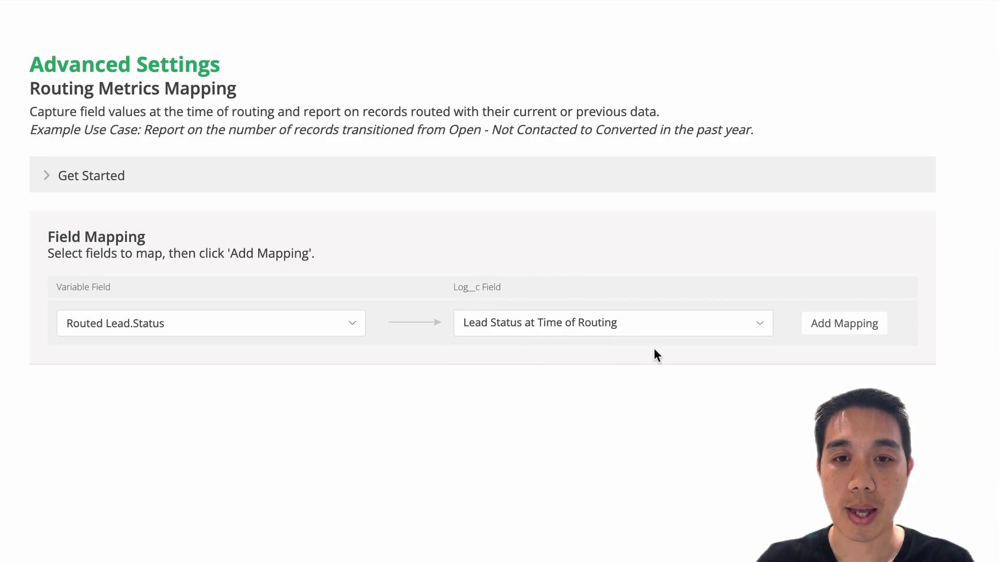
click(844, 325)
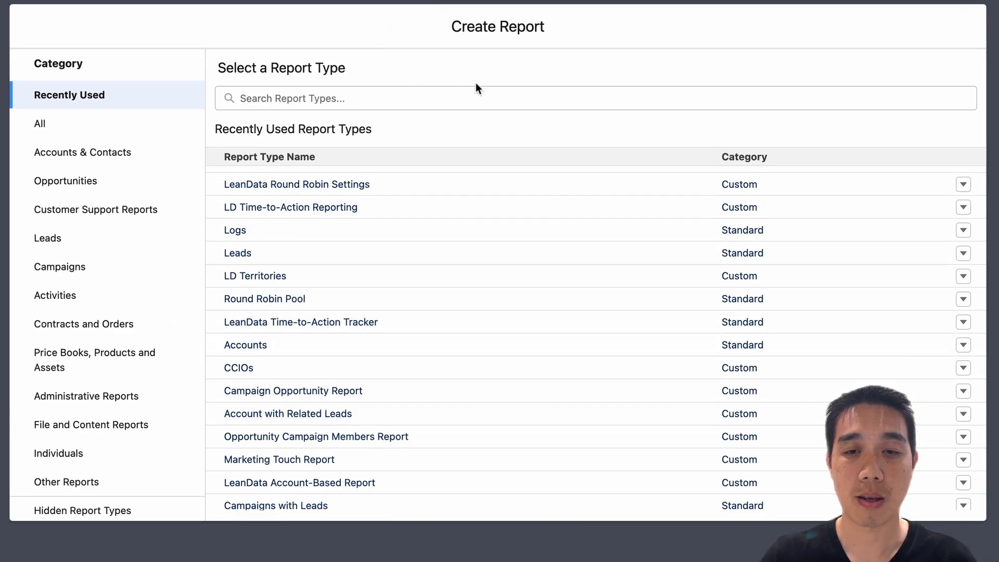
click(359, 98)
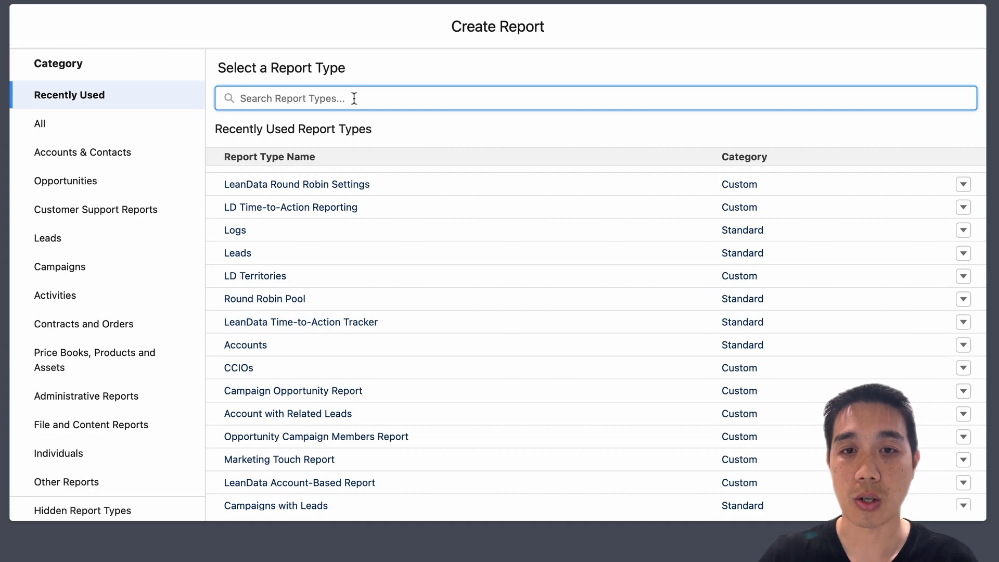
text(l)
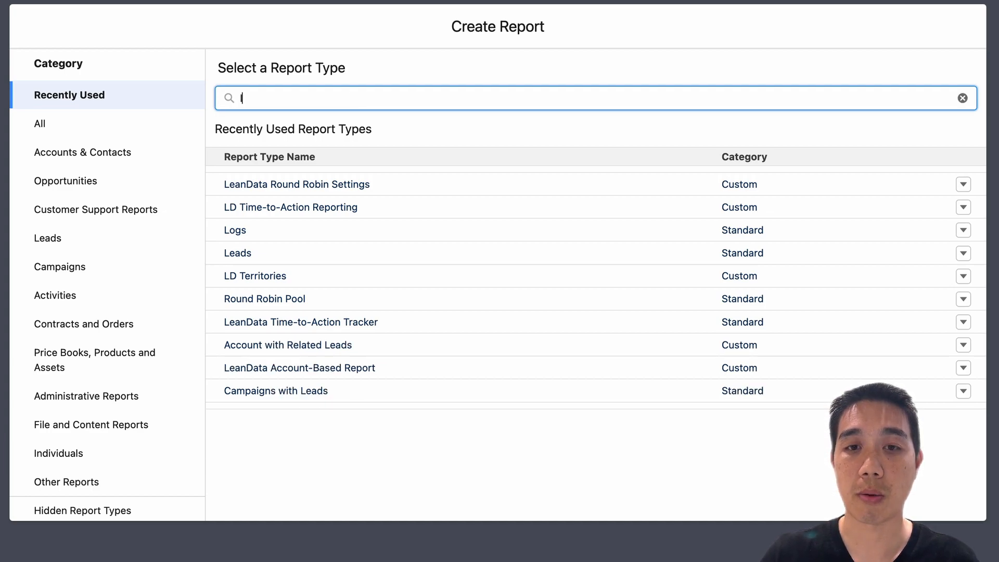
key(BackSpace)
For a new Salesforce report, search all report types for "logs" and select the Logs report type
click(94, 127)
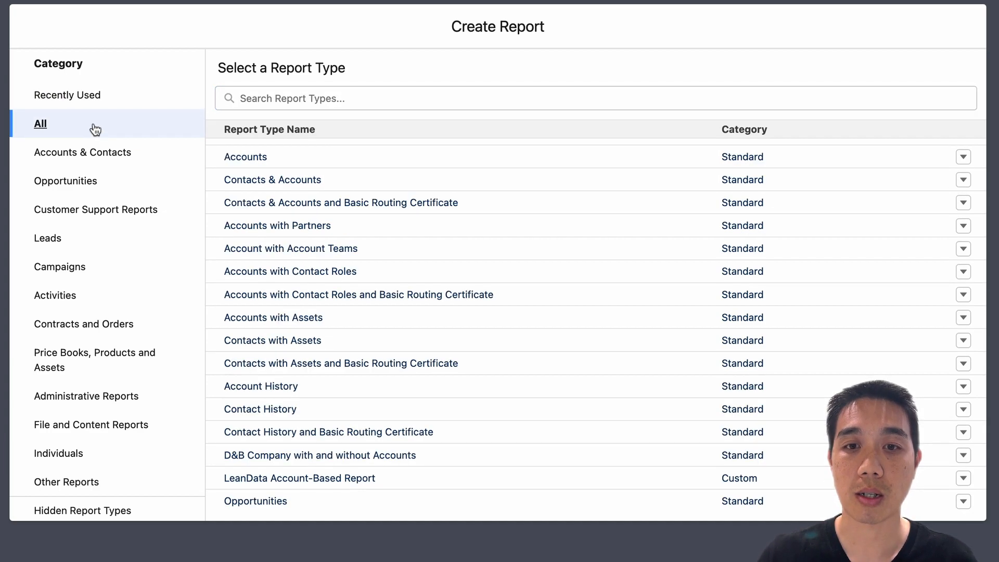
click(256, 98)
text(logs)
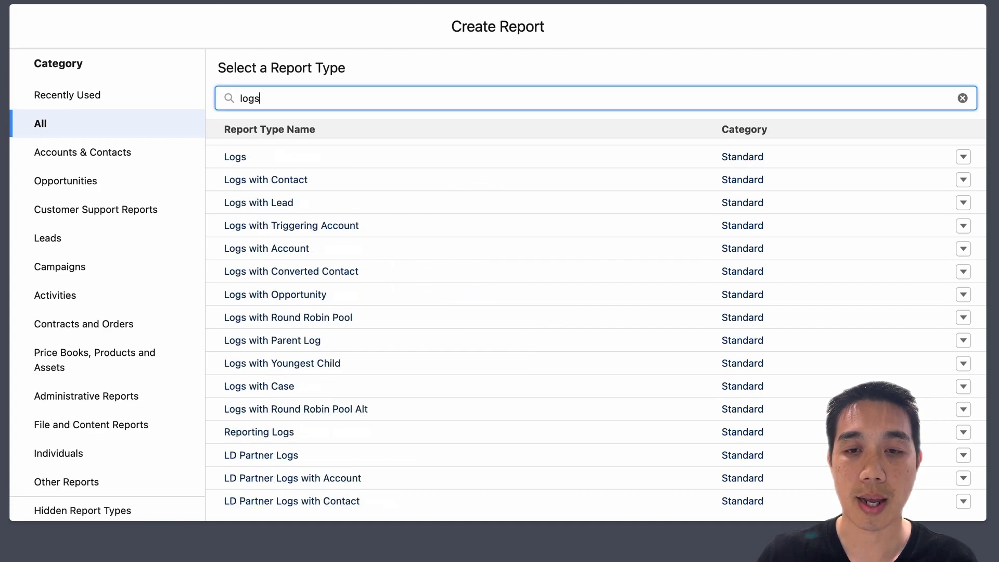
click(236, 157)
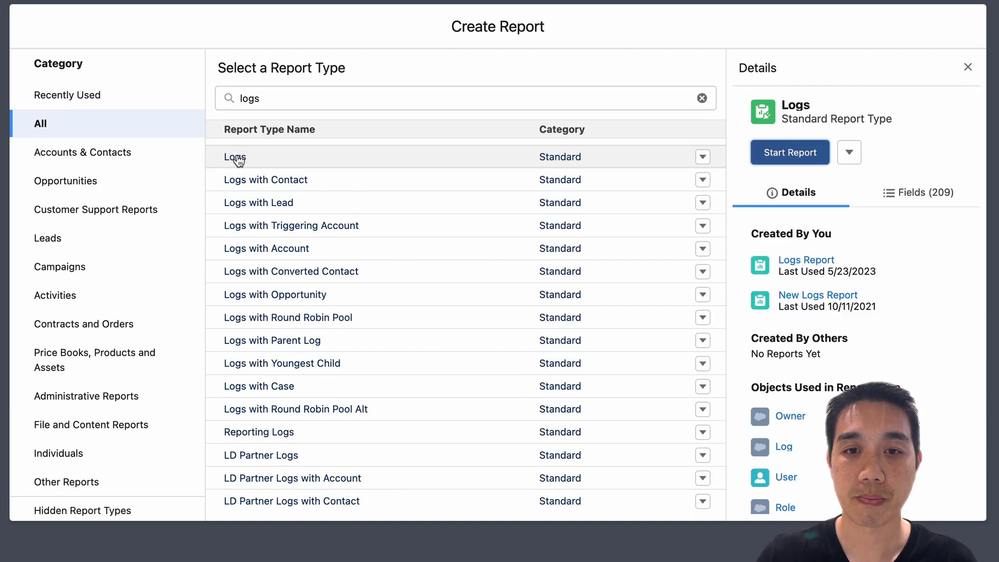
Start the report from the selected Logs report type and add the Pre Owner and Post Owner columns
click(784, 154)
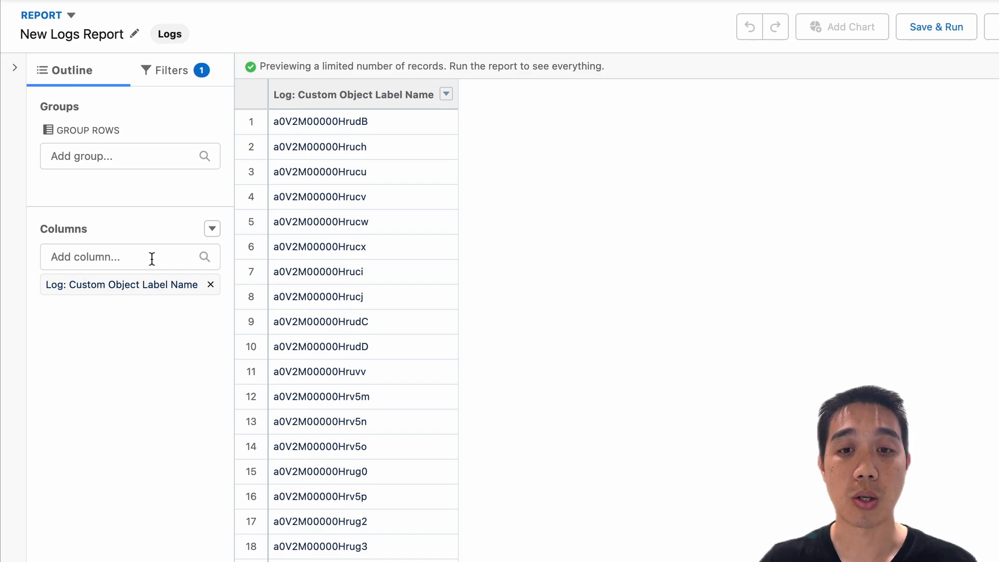
click(125, 254)
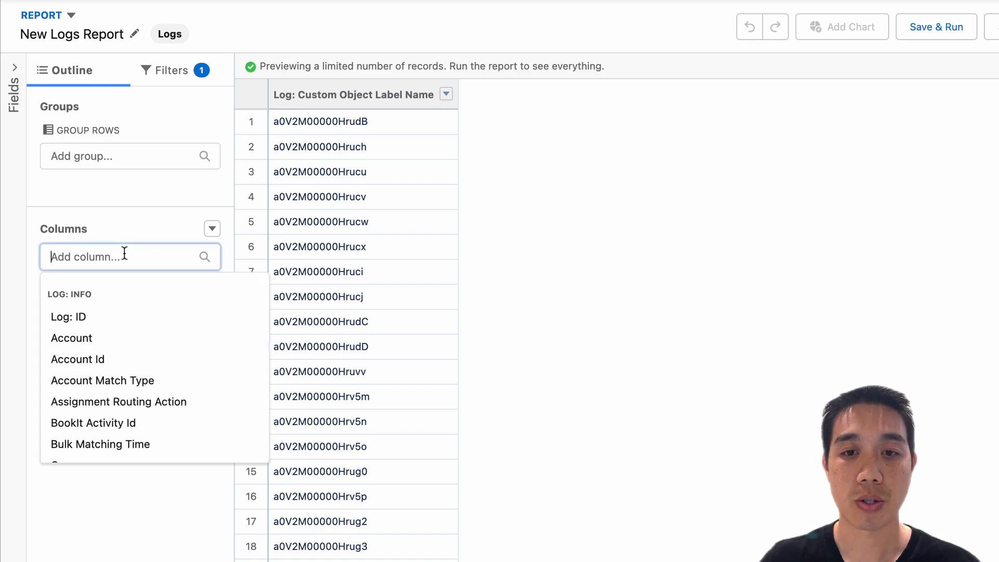
text(own)
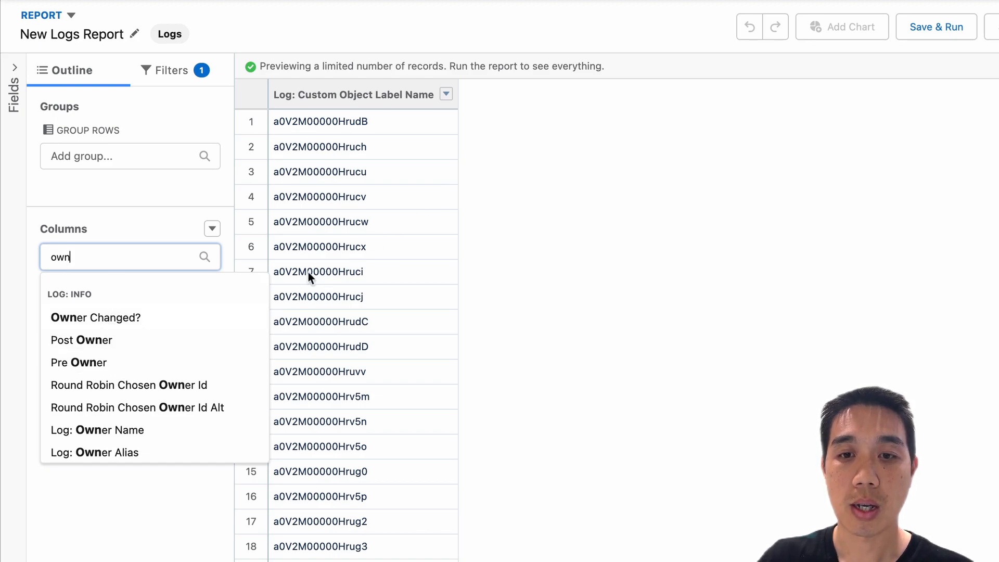
click(199, 362)
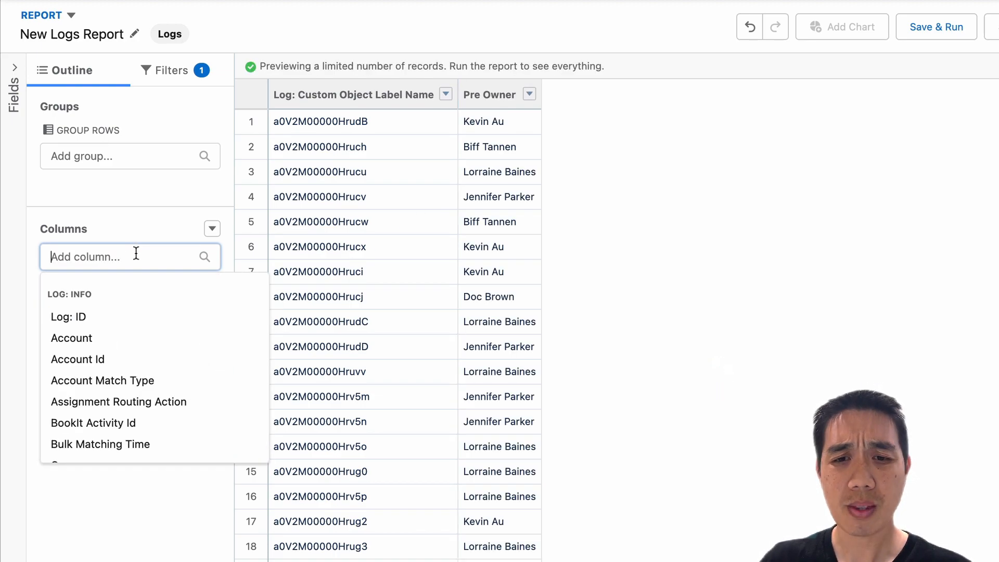
text(pos)
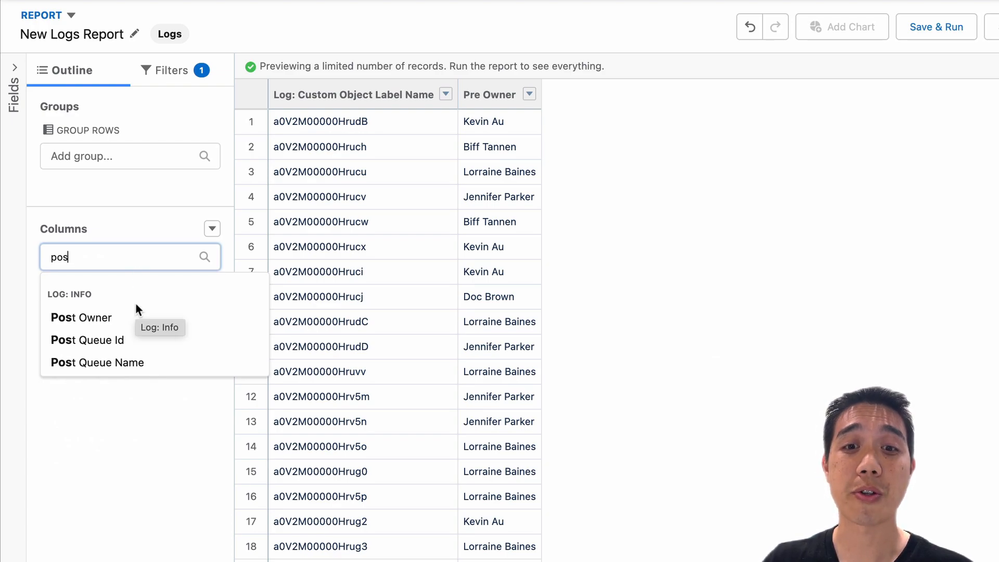
click(107, 317)
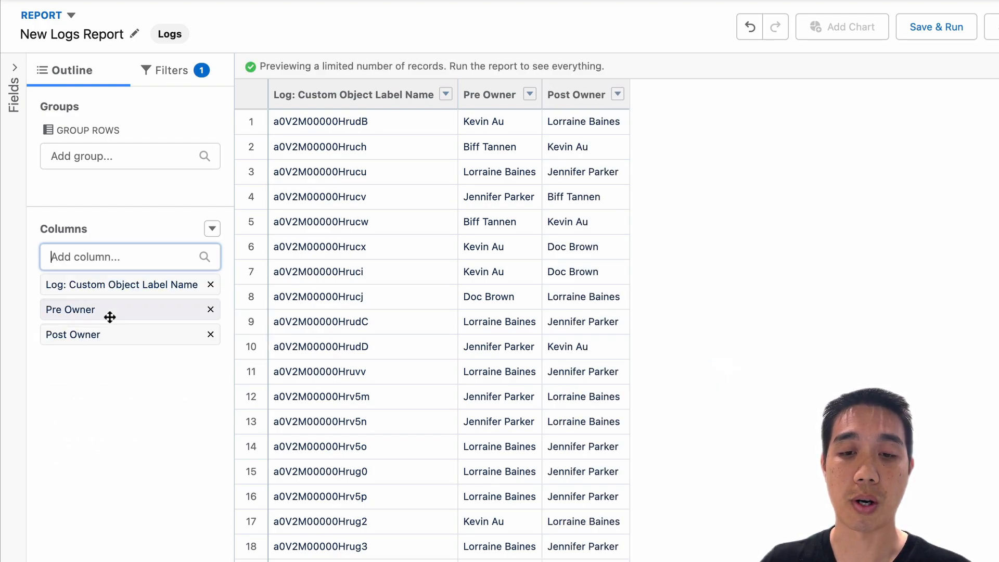
Add the custom field Lead Status at Time of Routing as a column of the logs report
click(84, 260)
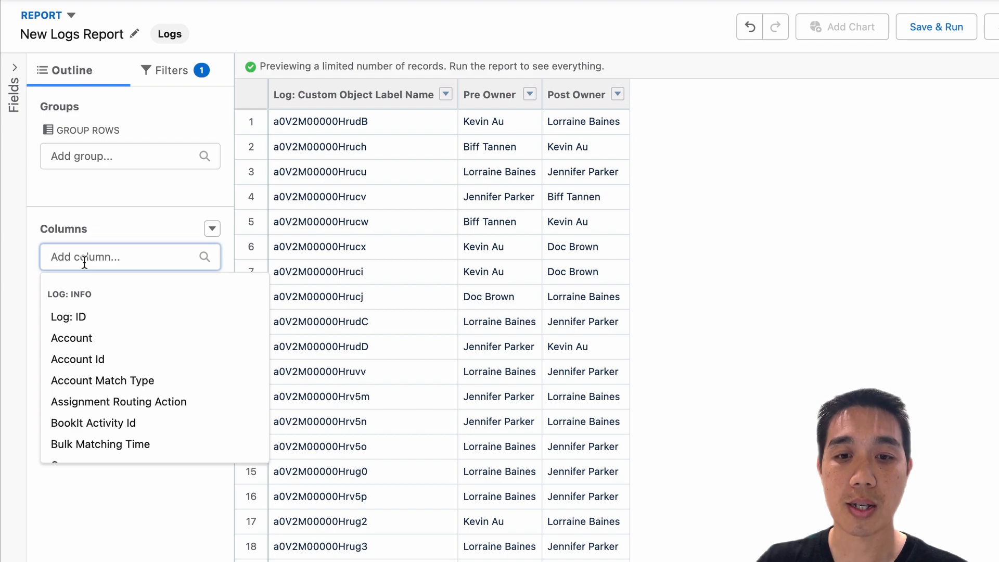
text(lead)
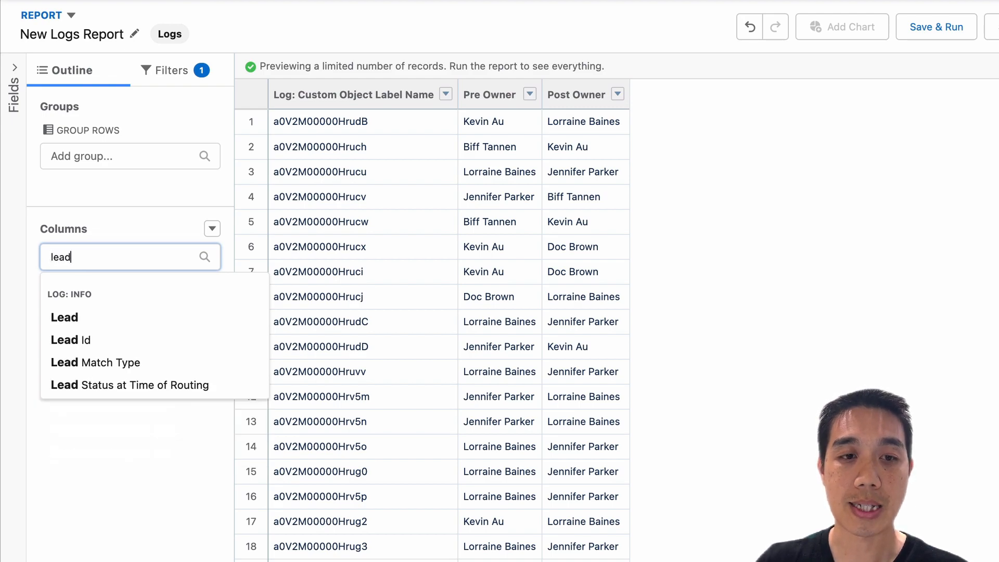
click(134, 387)
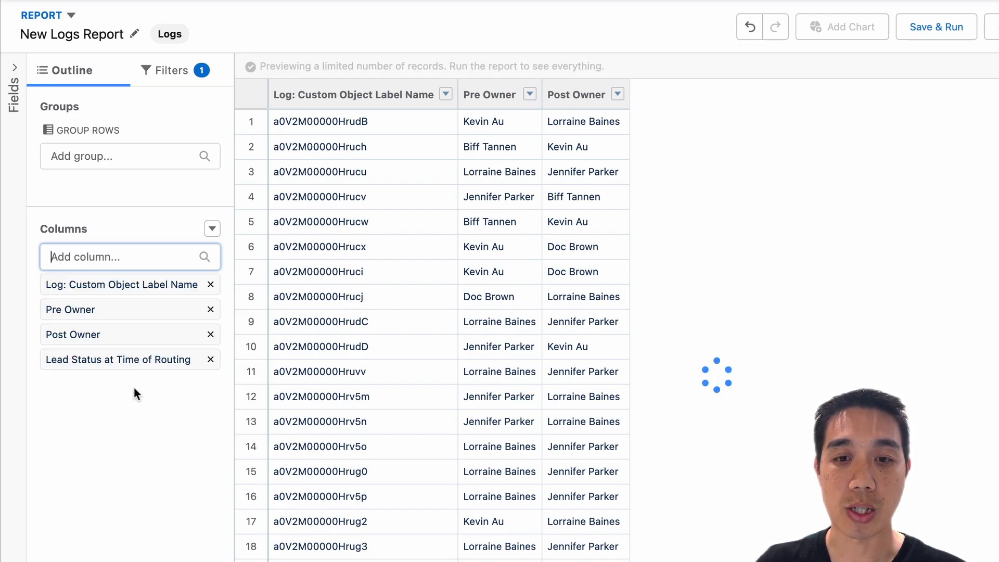